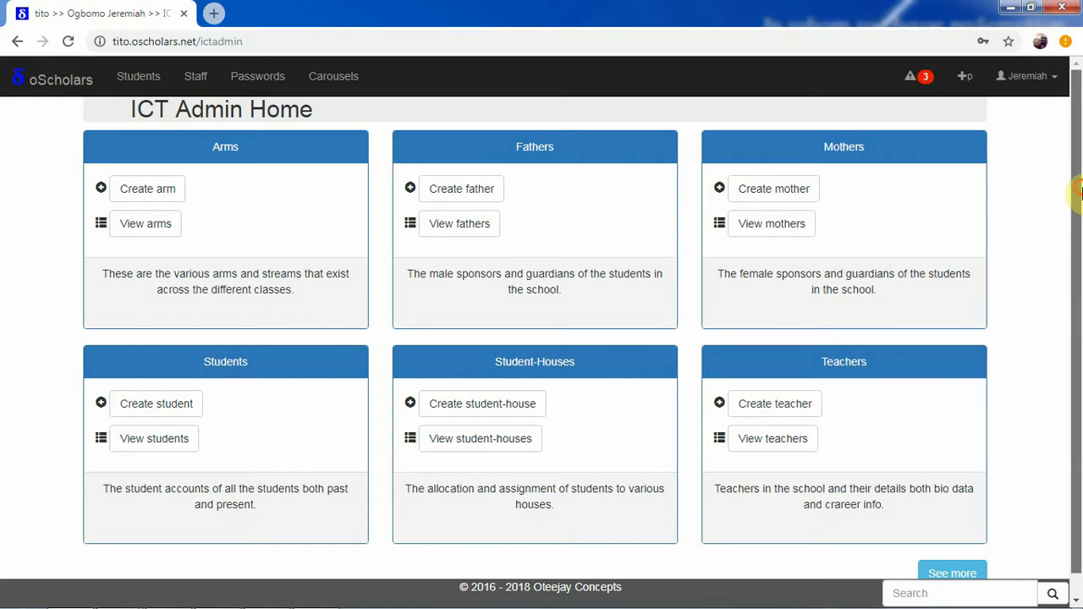
- Open the list of report categories from the admin home page and view the details of the Failed category
scroll(1061, 254, down, 1)
click(939, 552)
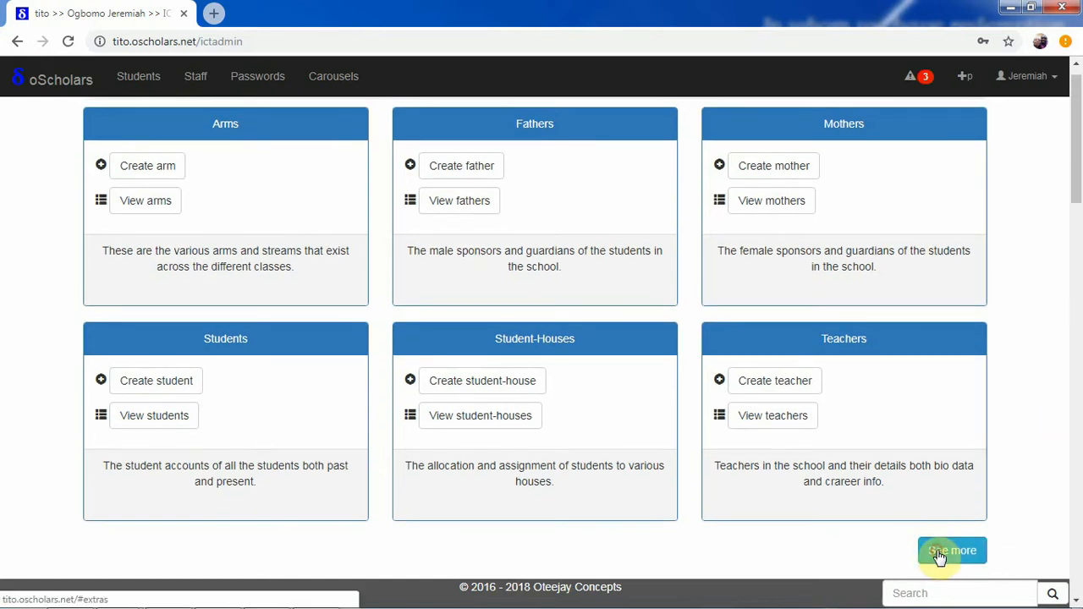
drag(1074, 235, 1073, 559)
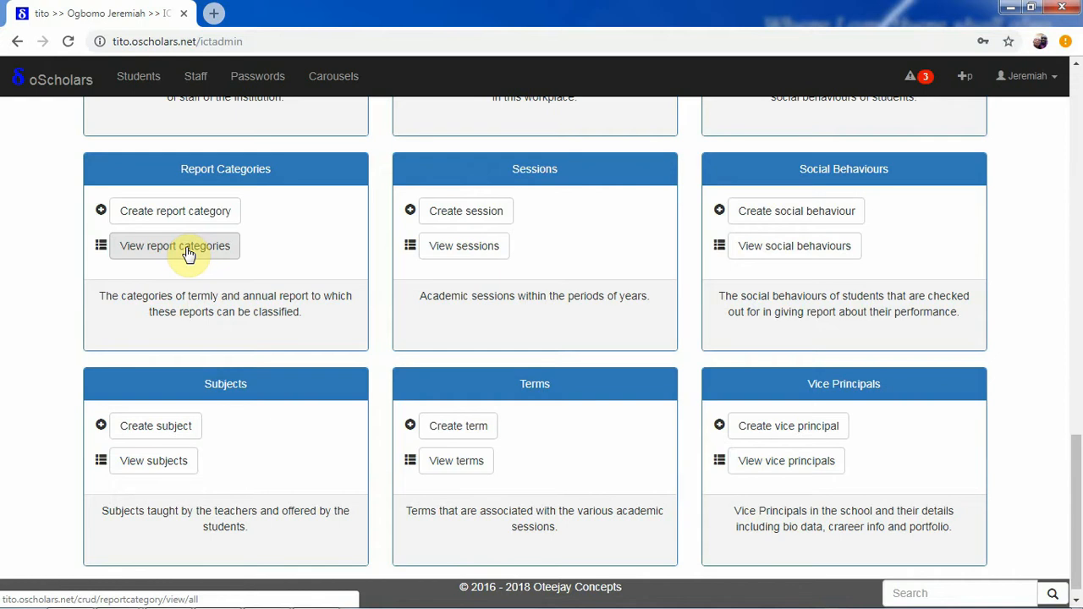
click(165, 252)
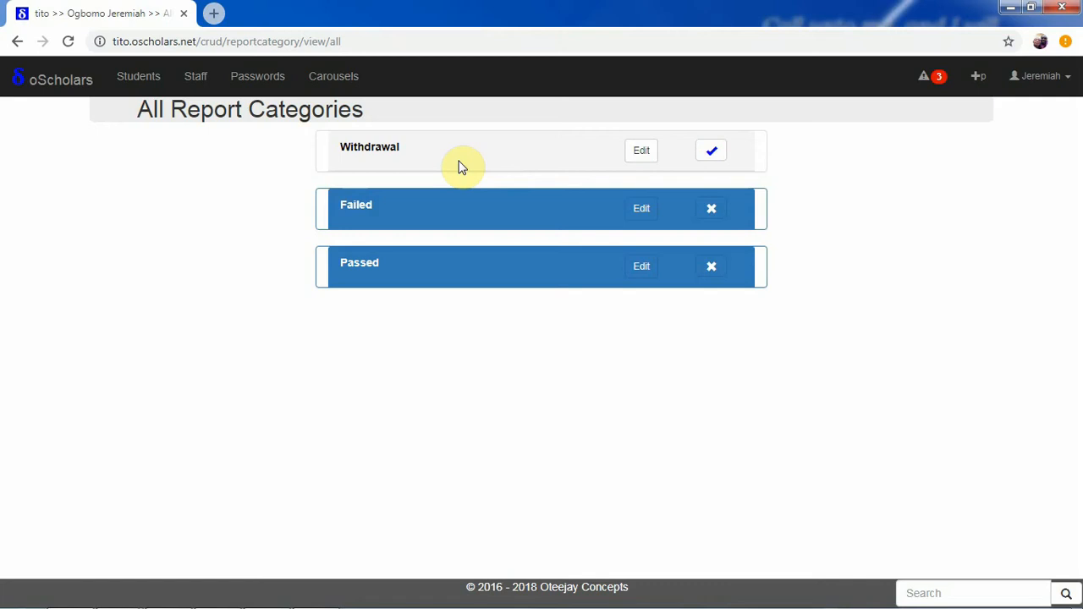
click(358, 211)
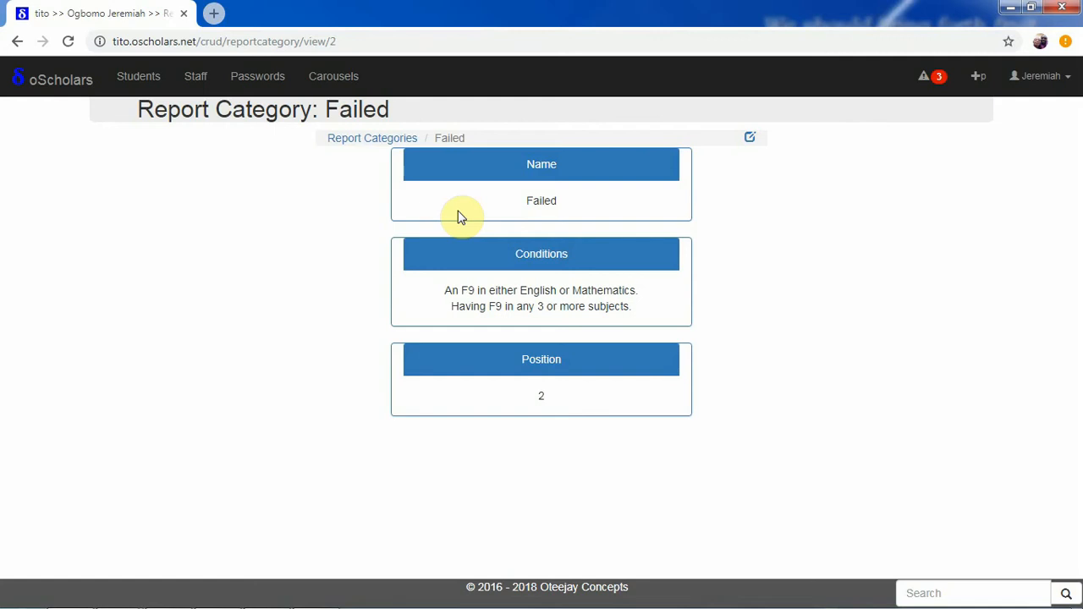
- Start creating a new report category from the admin home page and name it "Withdrawn"
click(49, 79)
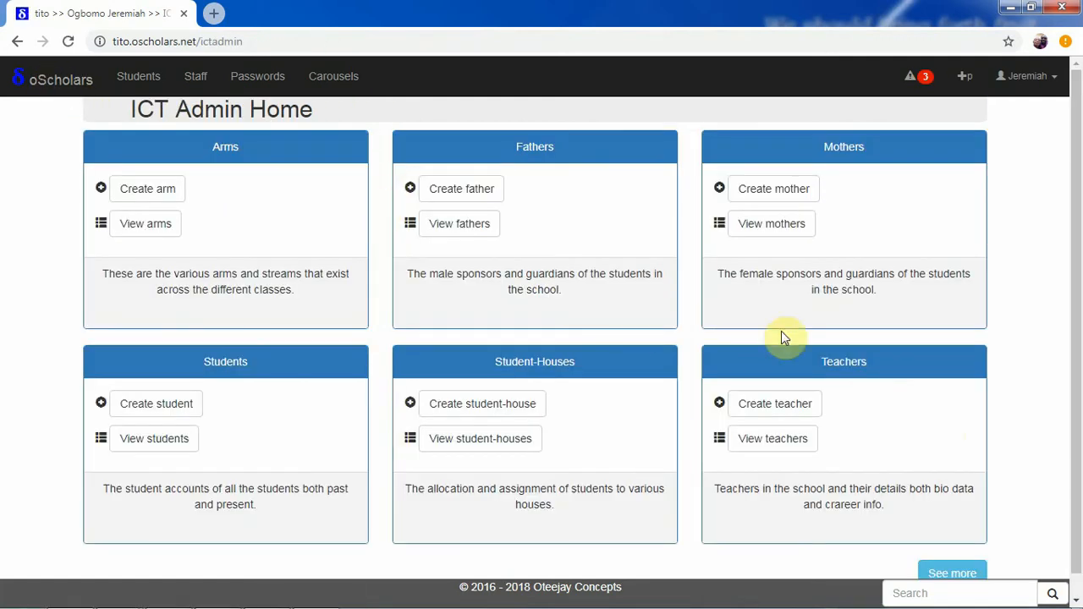
scroll(931, 575, down, 1)
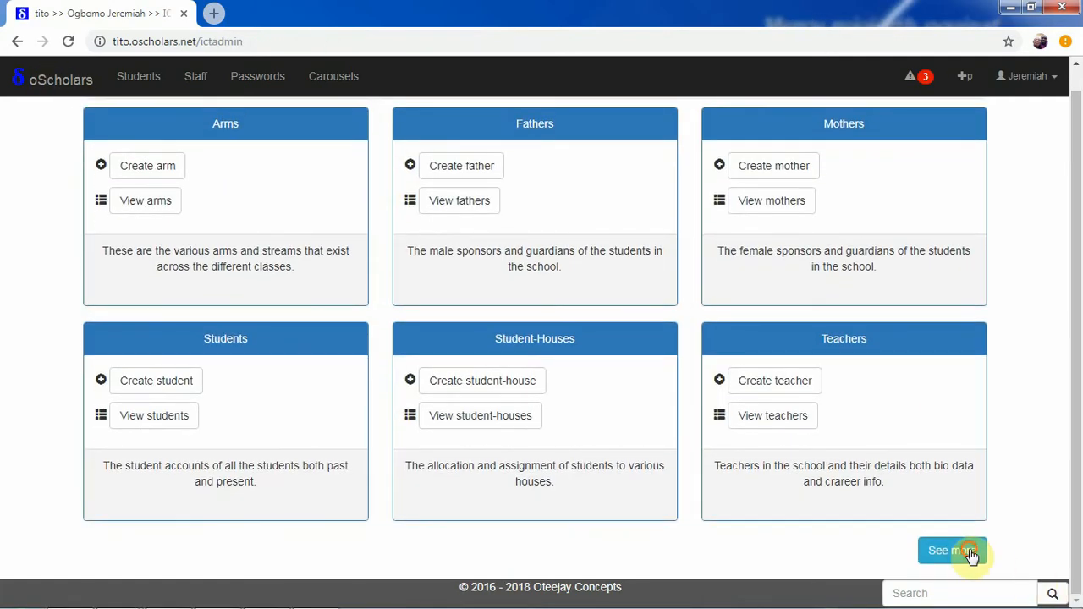
drag(1078, 478, 1076, 489)
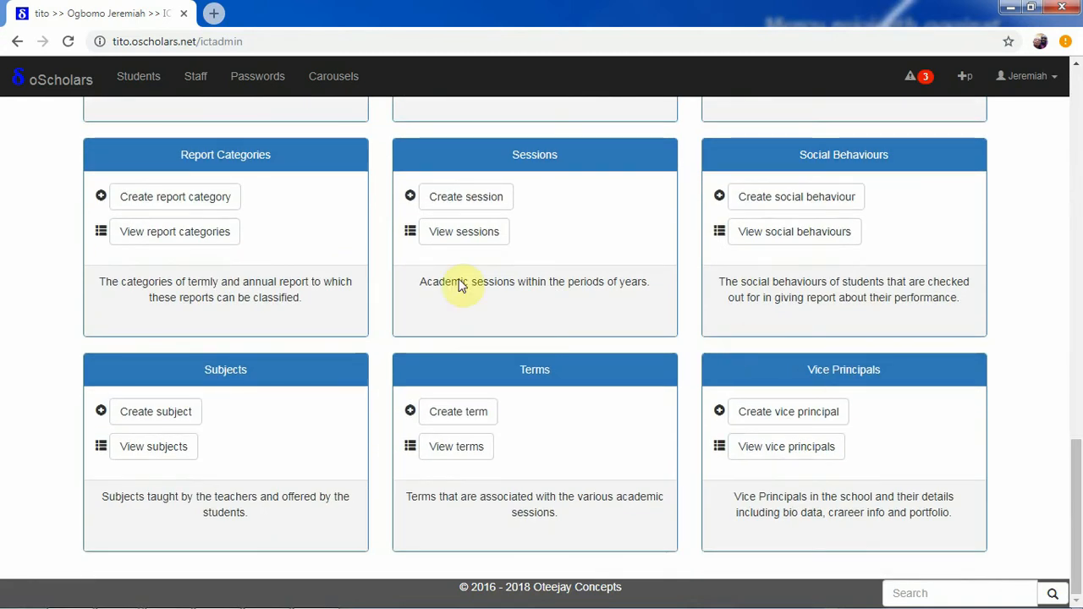
click(235, 200)
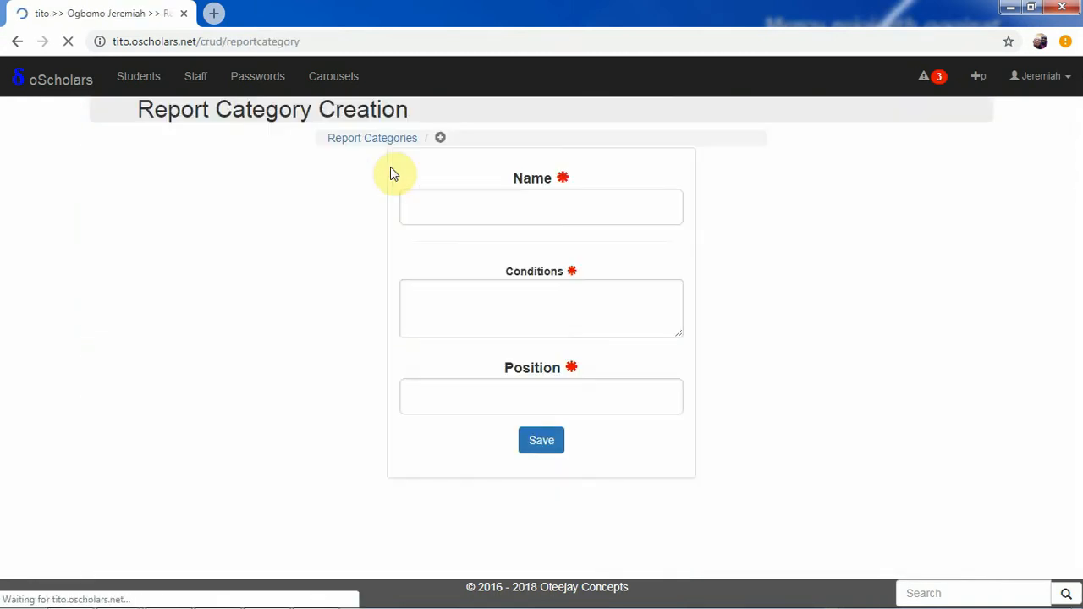
click(491, 202)
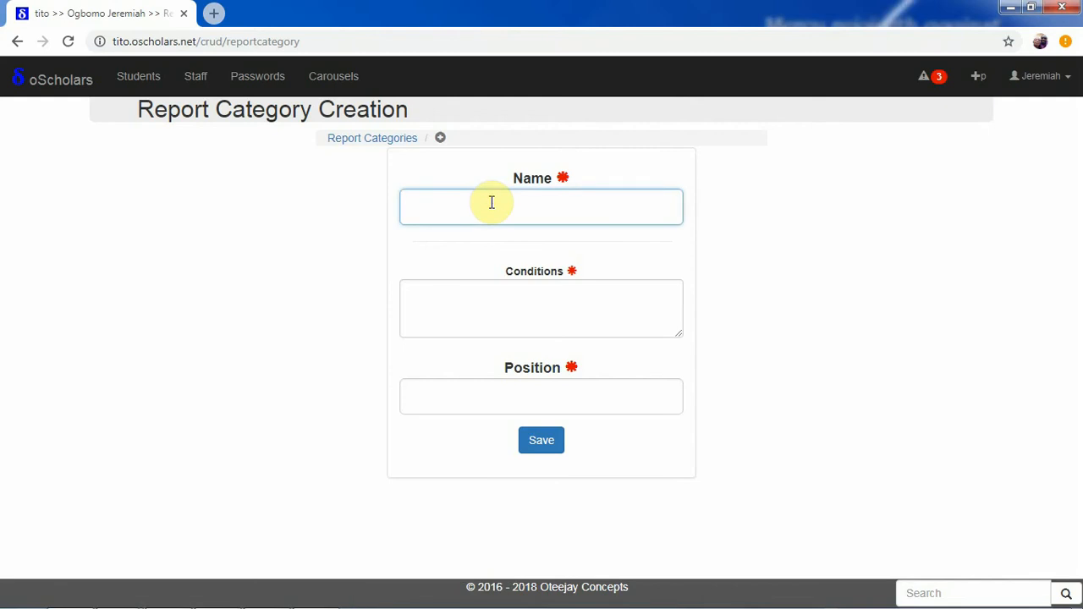
text(Withd)
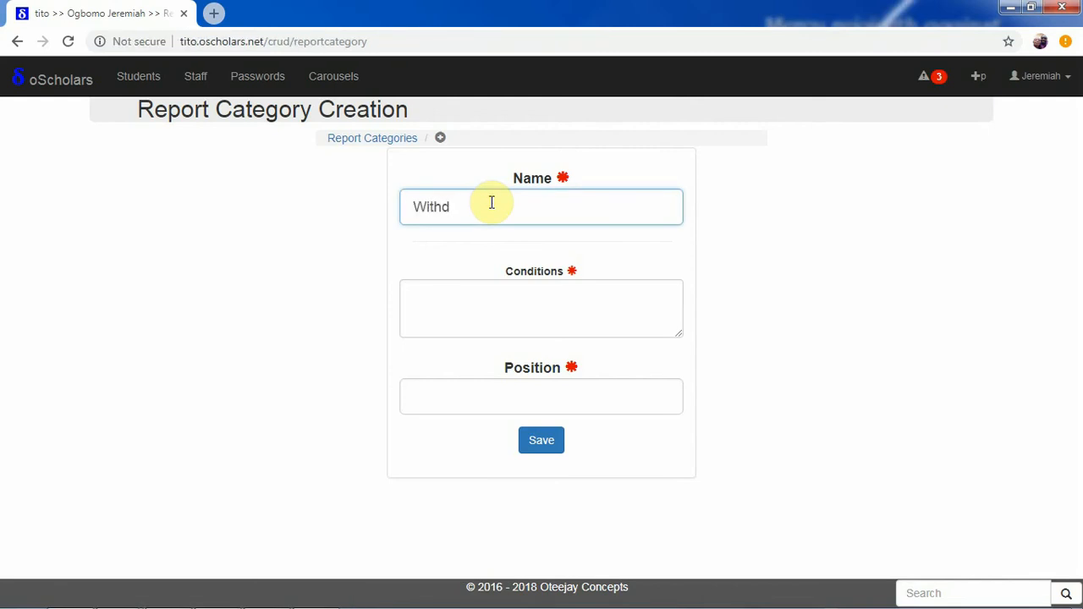
text(rawn)
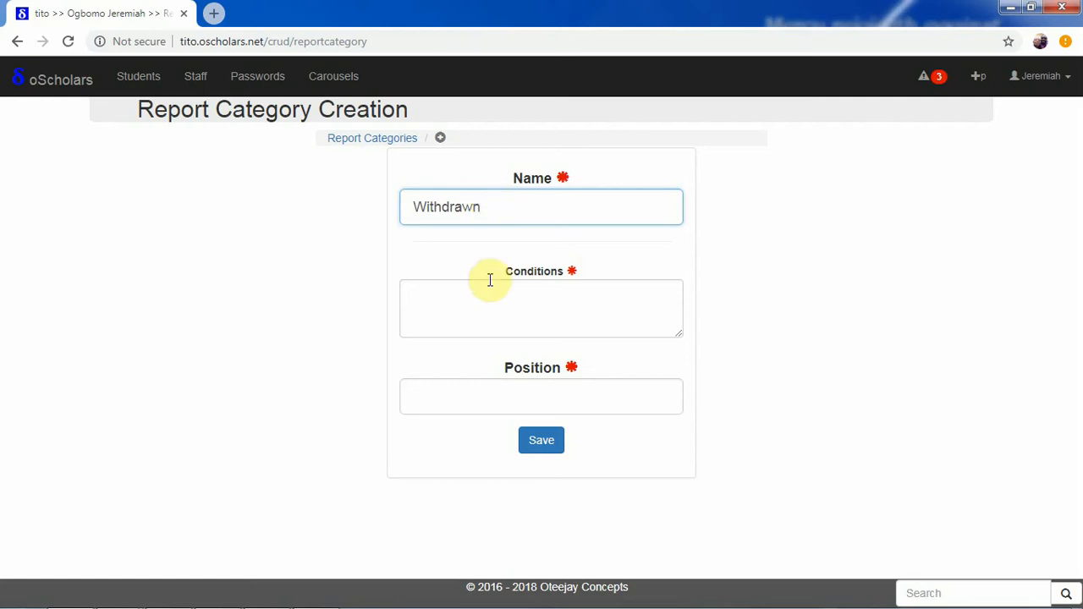
- Enter the first condition sentence: "The person has repeated his/her current class more than once."
click(490, 290)
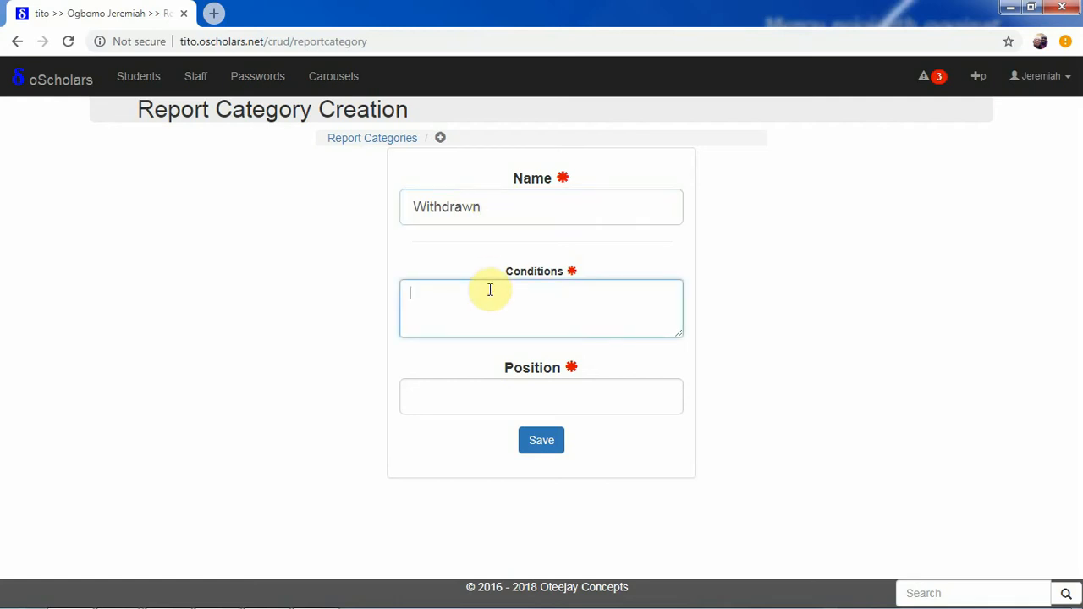
text(The person has repeated)
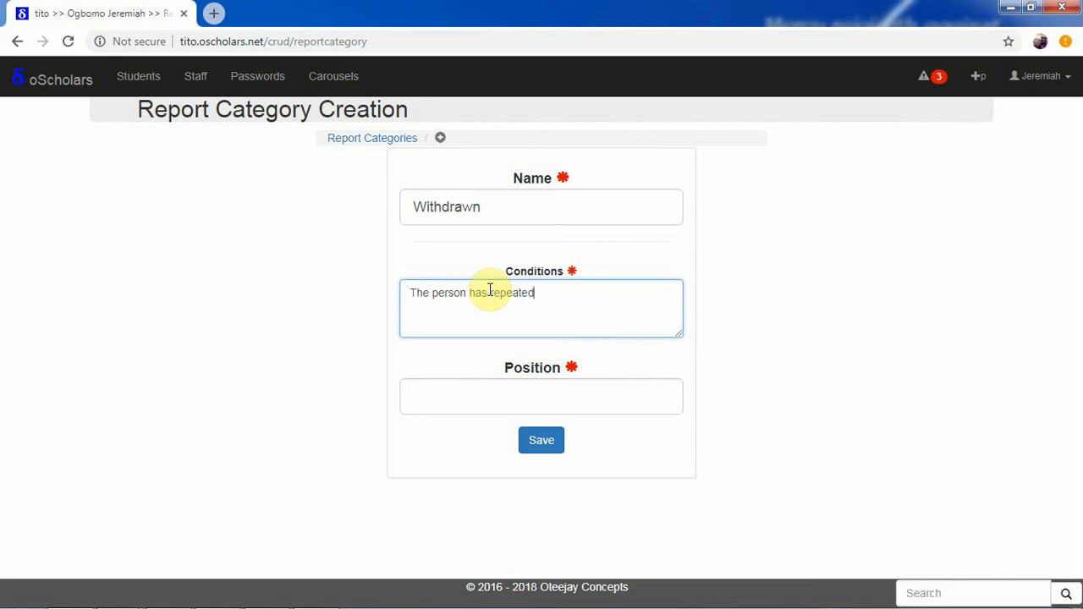
text( the)
key(BackSpace)
key(BackSpace)
text(hi)
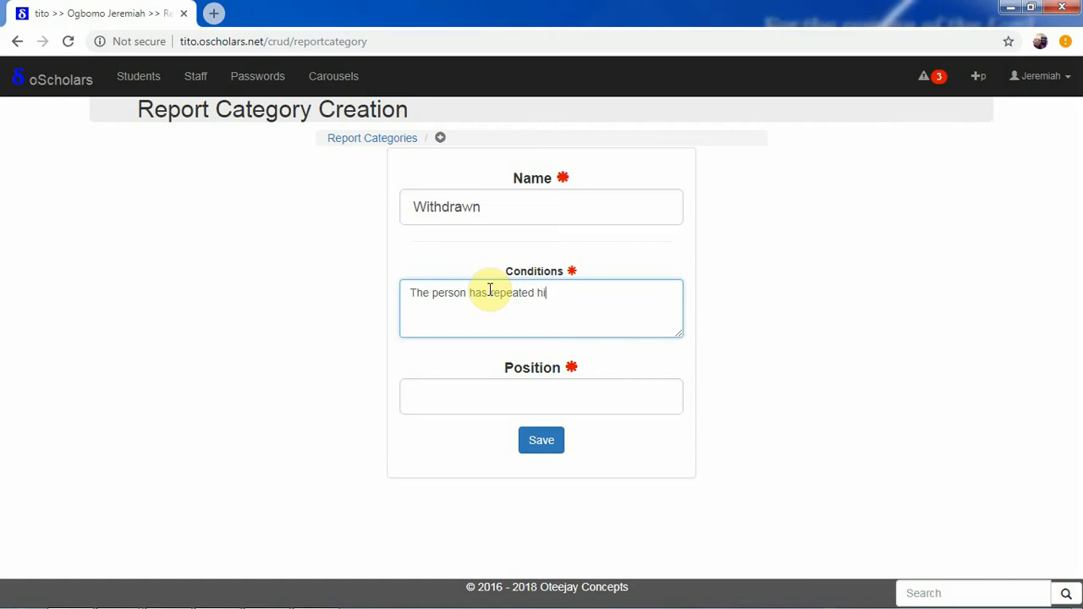
text(s/her current class m)
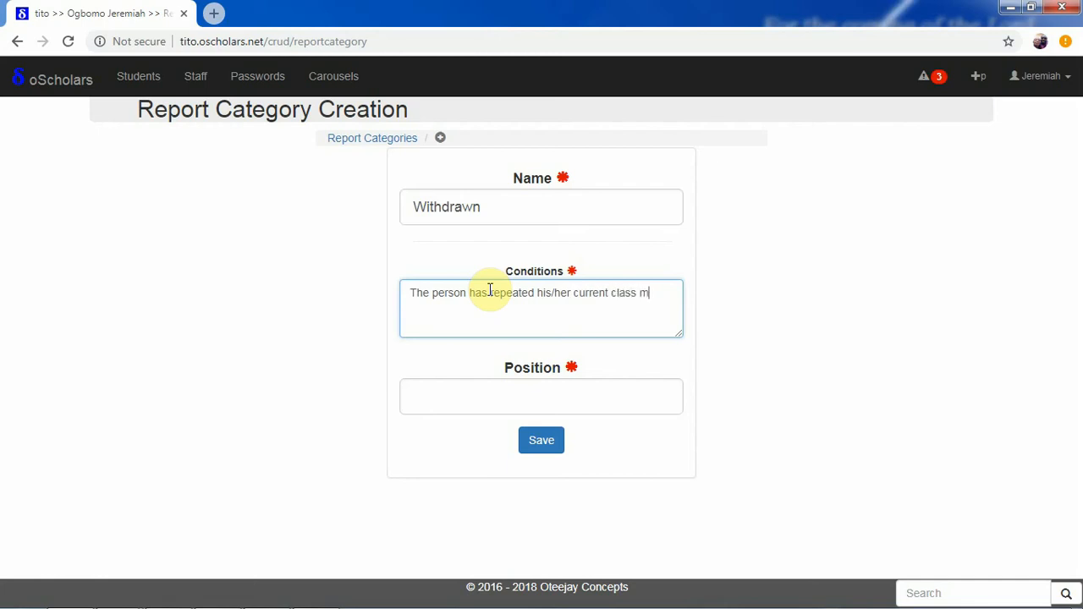
text(ore than one)
text(e, )
- Add a second sentence to the conditions: "It can also because of indecent behaviours by the student."
text( It can s)
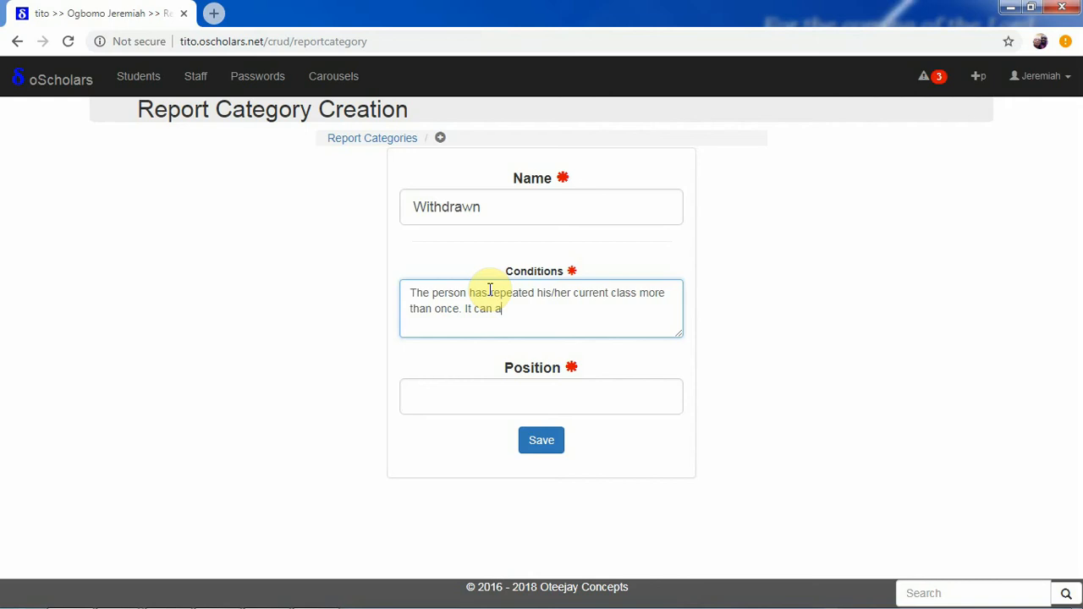
key(BackSpace)
key(BackSpace)
text(aso)
text(so be )
text(cause of)
text( ide)
key(BackSpace)
key(BackSpace)
text(indecen)
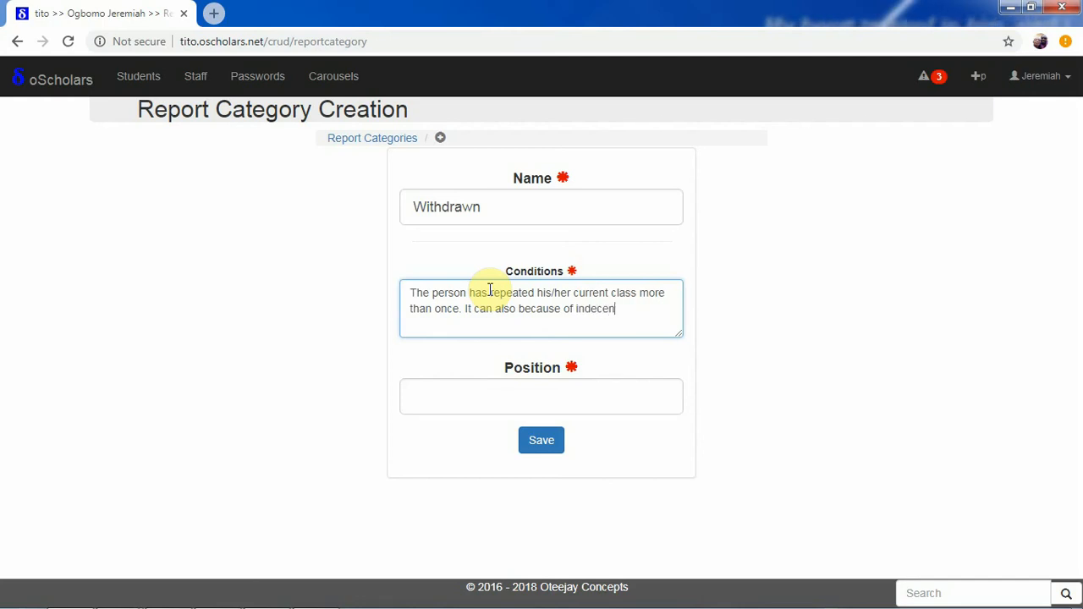
text(t beviours)
key(BackSpace)
key(BackSpace)
text(haviours by sthe sutd)
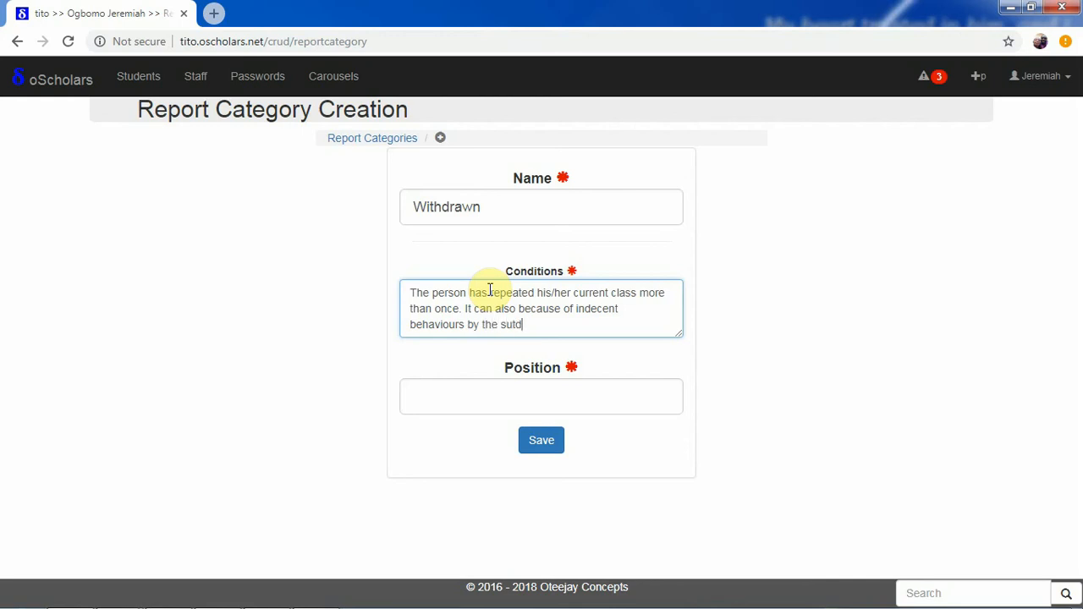
key(BackSpace)
key(BackSpace)
key(BackSpace)
text(tudent.)
- Save the Withdrawn category with position 3 and return to the list of report categories
click(497, 377)
click(496, 388)
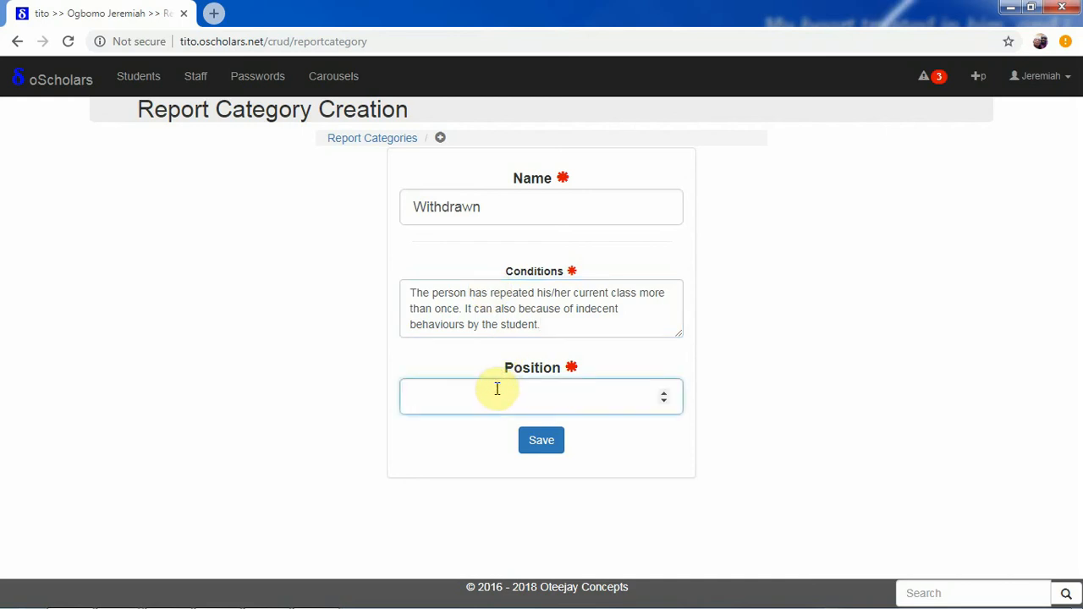
text(3)
click(546, 441)
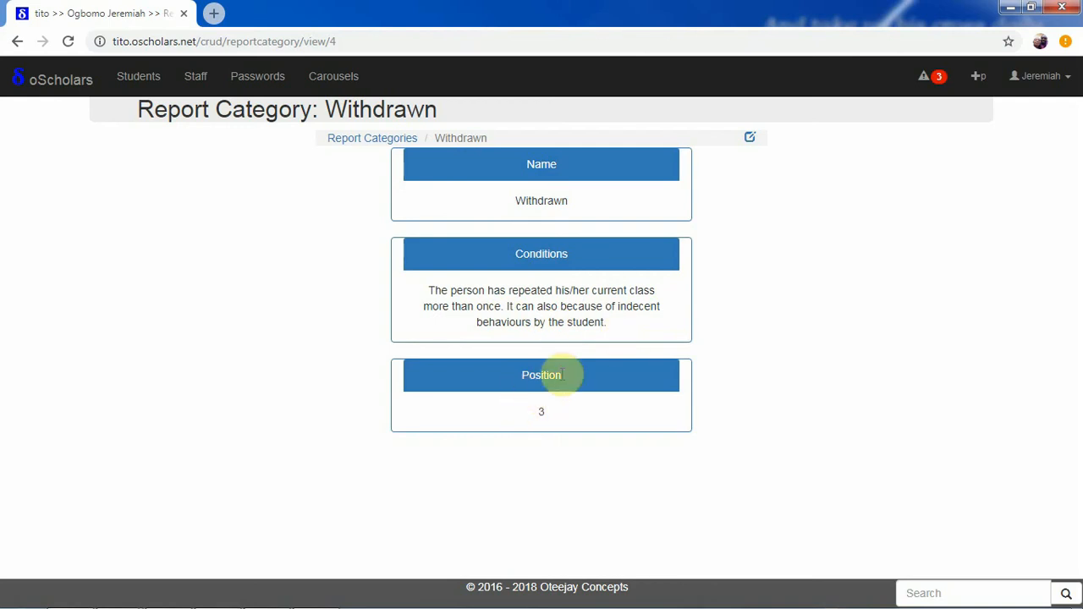
click(393, 142)
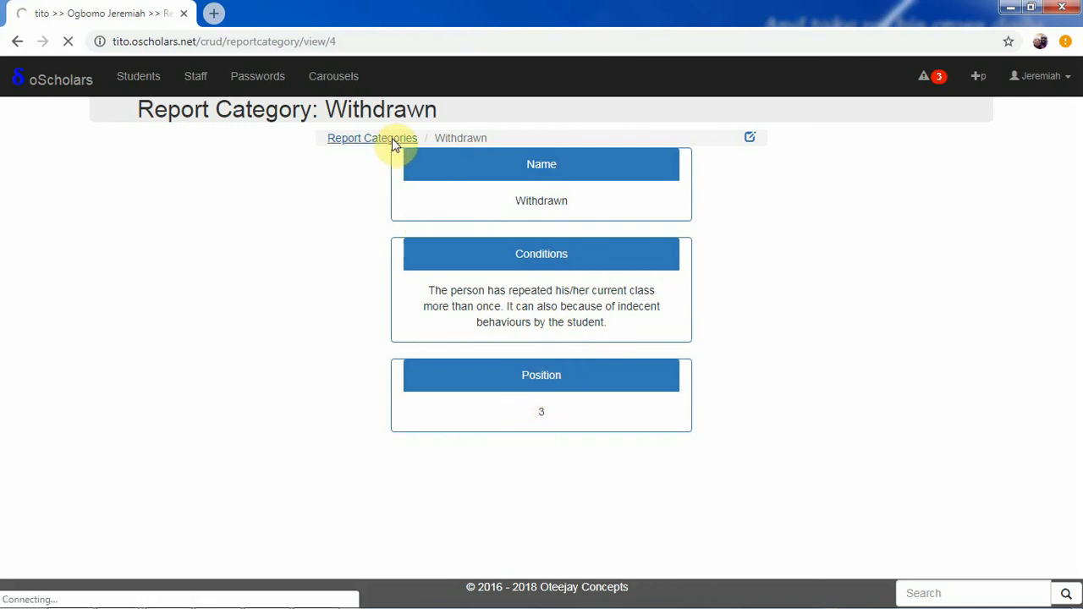